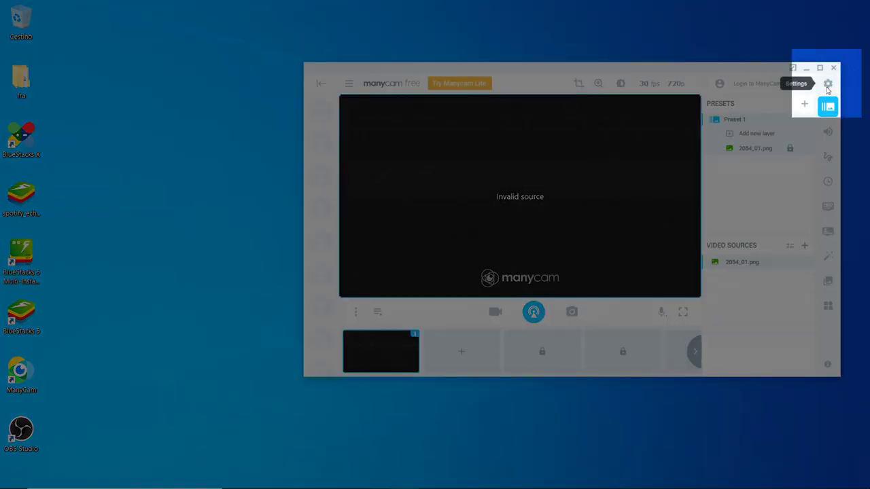
Check the ManyCam version in the About information of its settings, closing both dialogs when done
click(827, 84)
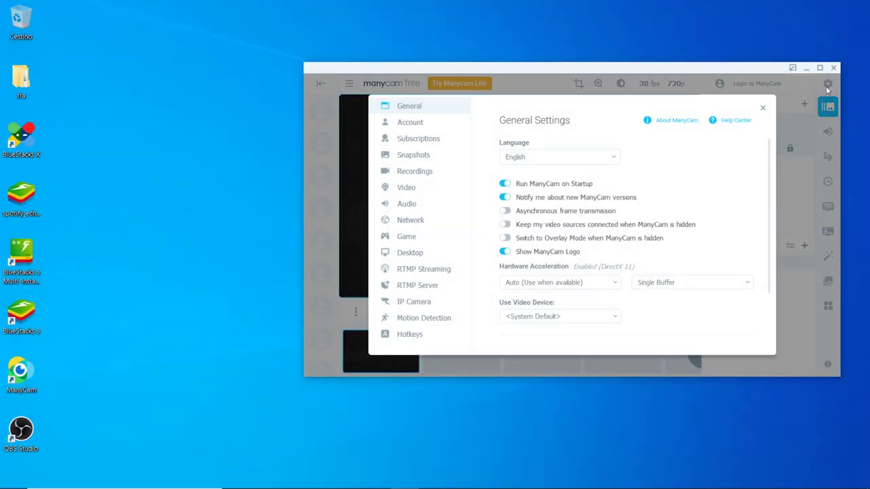
click(681, 121)
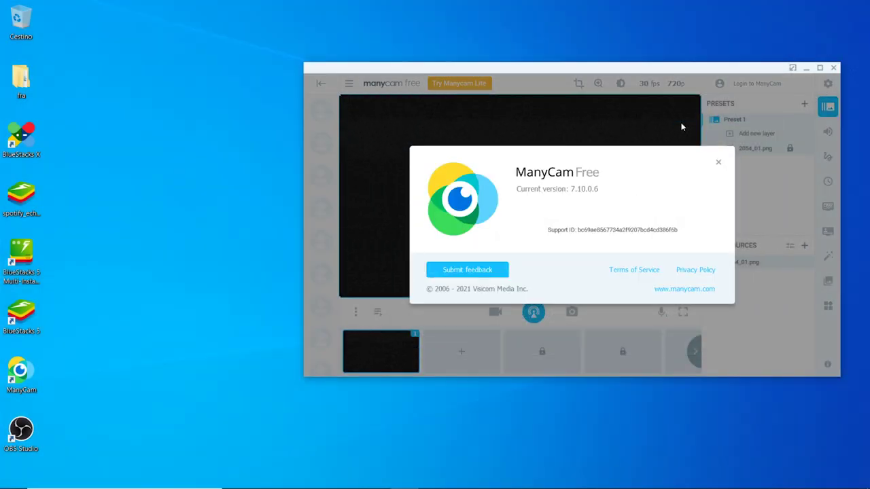
click(718, 162)
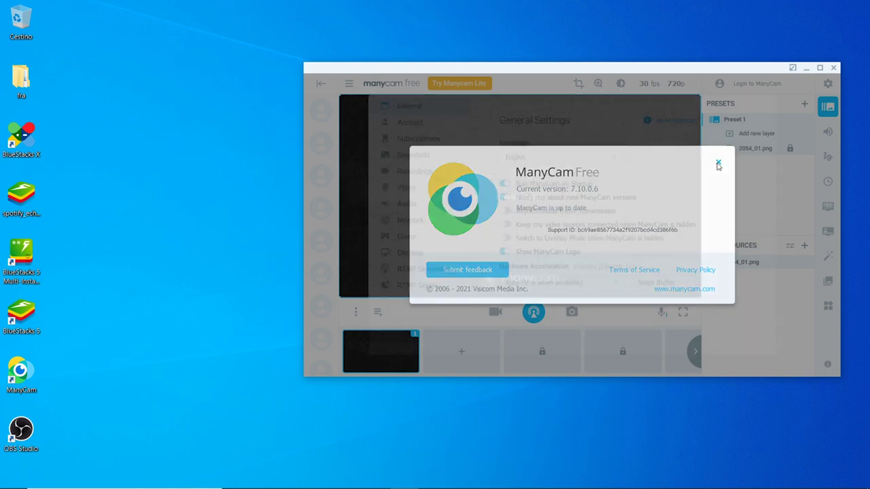
click(762, 109)
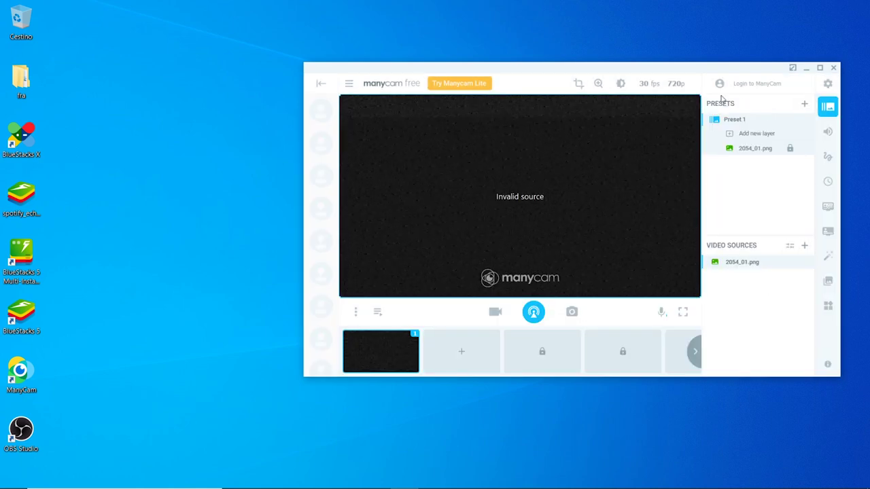
Set the ManyCam output resolution to 720p and the frame rate to 30 fps
click(676, 84)
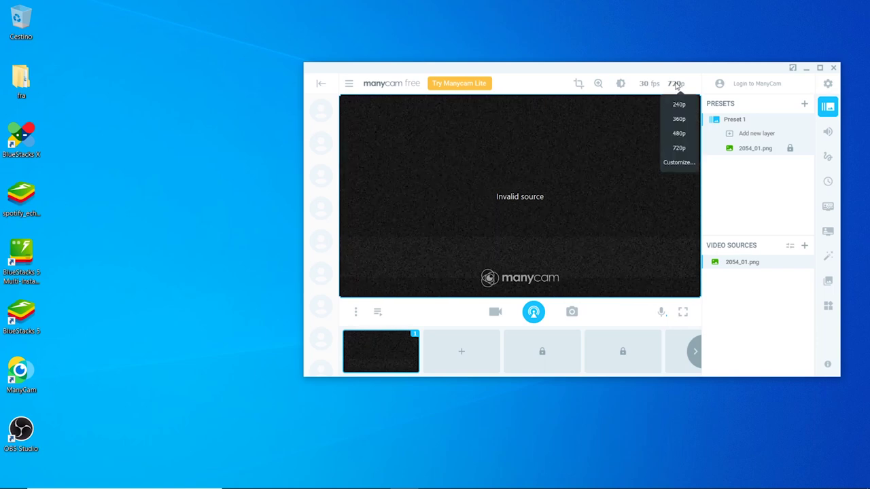
click(679, 147)
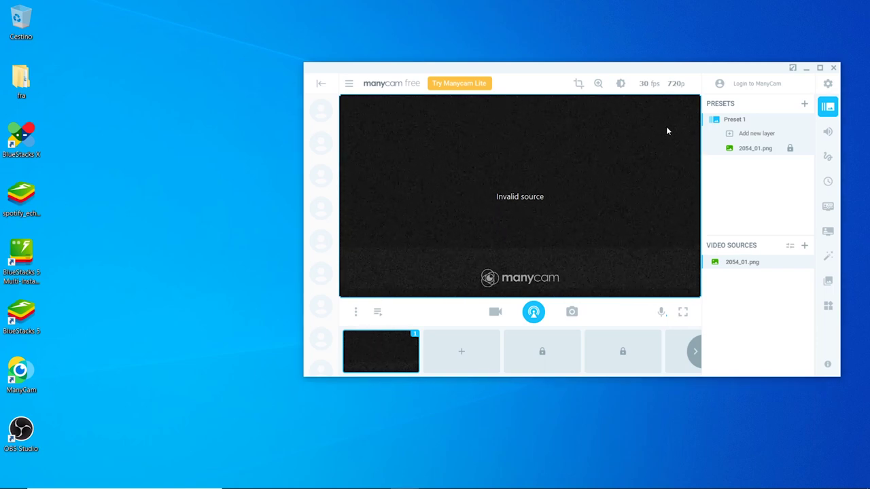
click(650, 83)
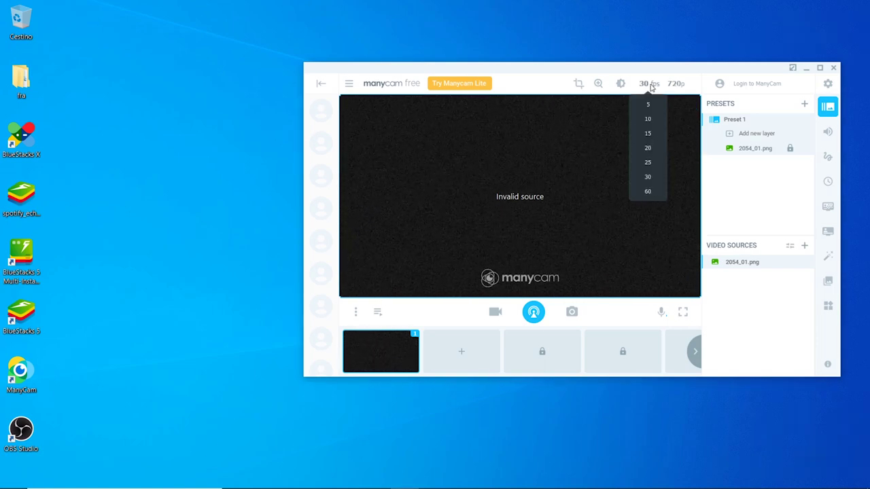
click(647, 177)
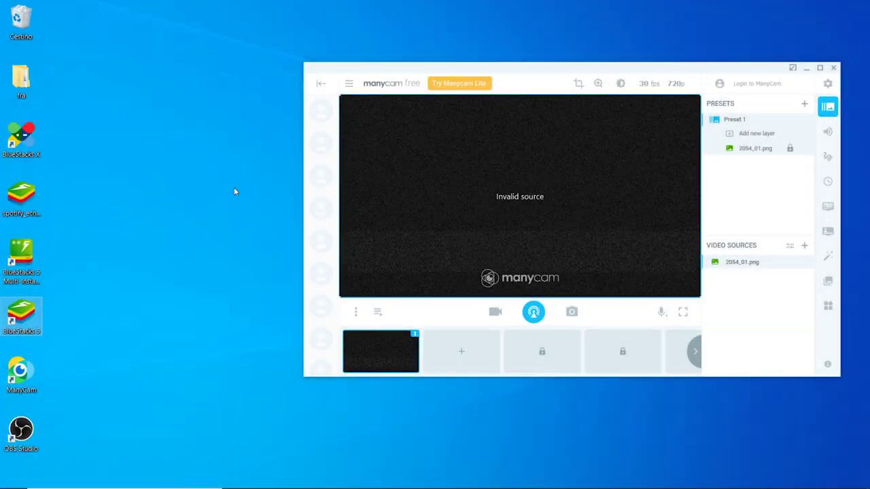
Launch BlueStacks 5 and check its version on the About page of the settings
double_click(12, 323)
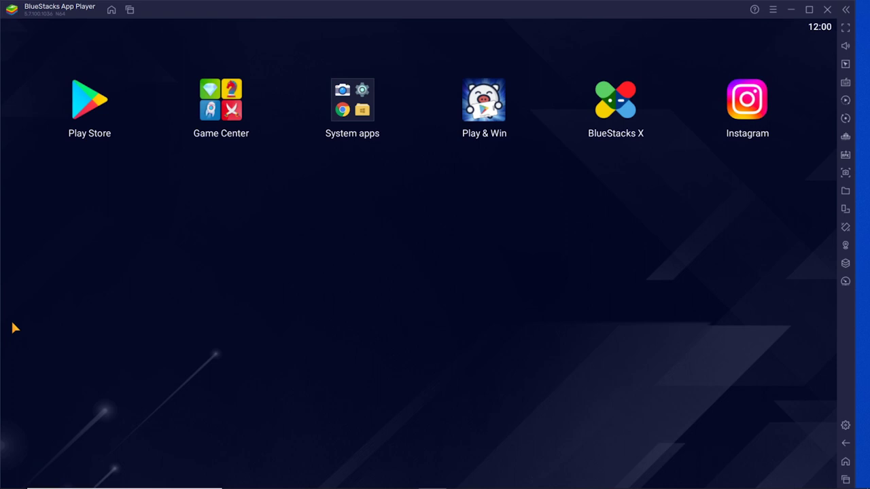
click(847, 427)
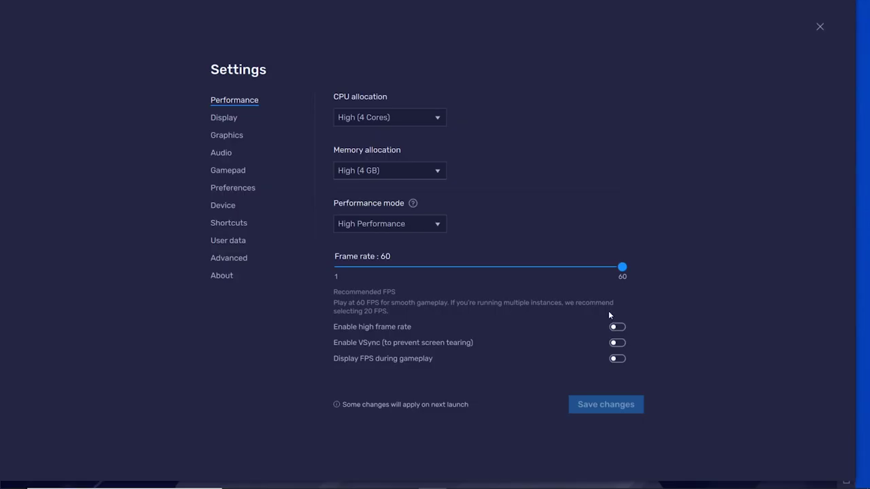
click(225, 275)
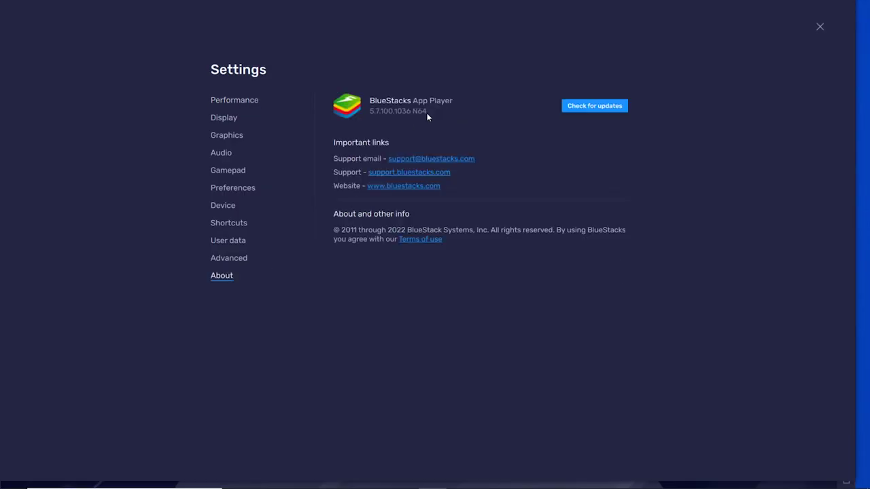
Set the BlueStacks display resolution to 2560 x 1440 and pixel density to 320 DPI (High), save the changes and restart it
click(225, 118)
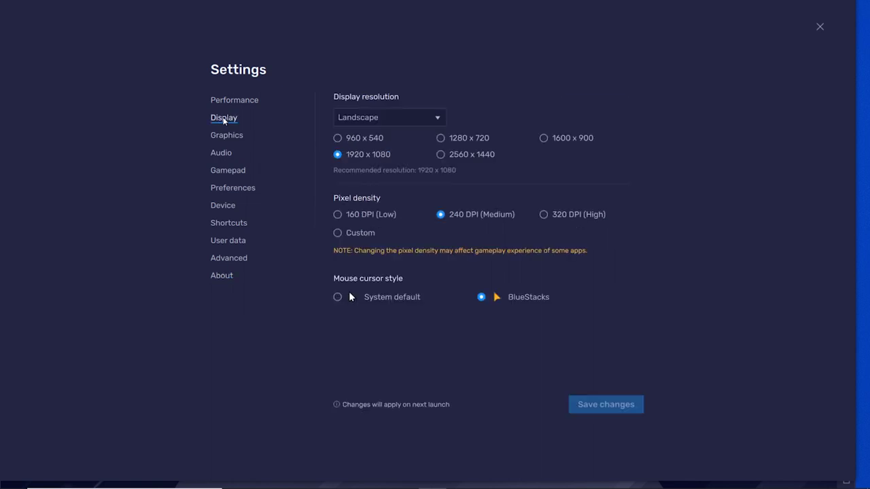
click(441, 154)
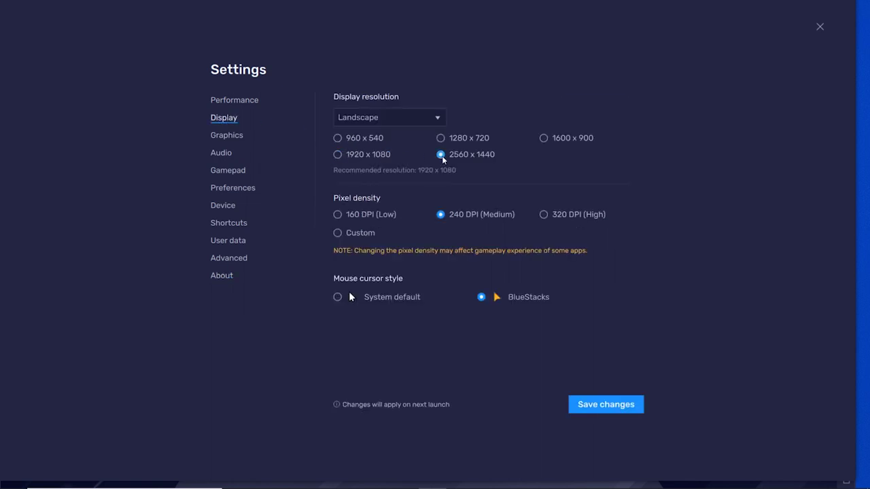
click(543, 214)
click(597, 405)
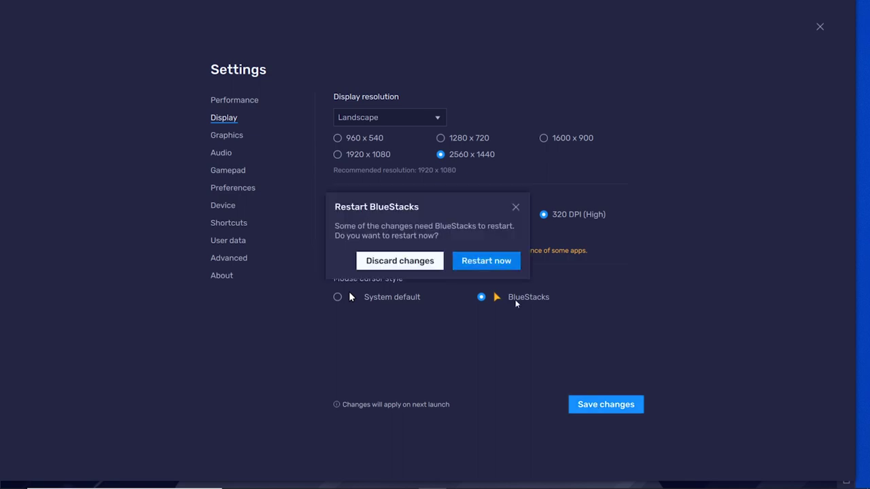
click(485, 264)
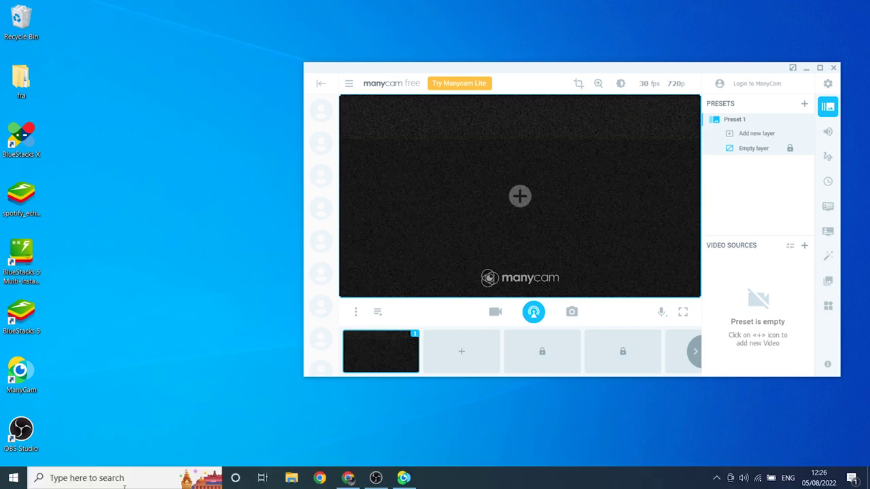
Open Windows Device Manager and expand the Cameras and Imaging devices categories
click(124, 483)
text(devic)
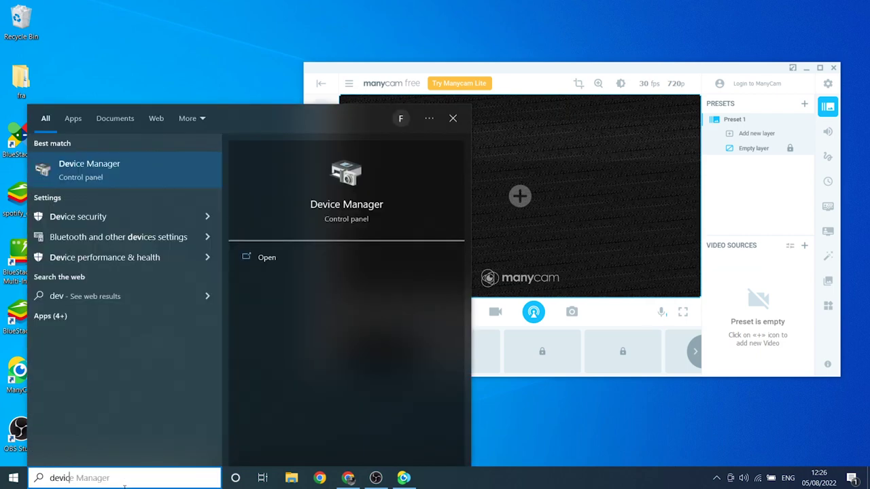
key(Return)
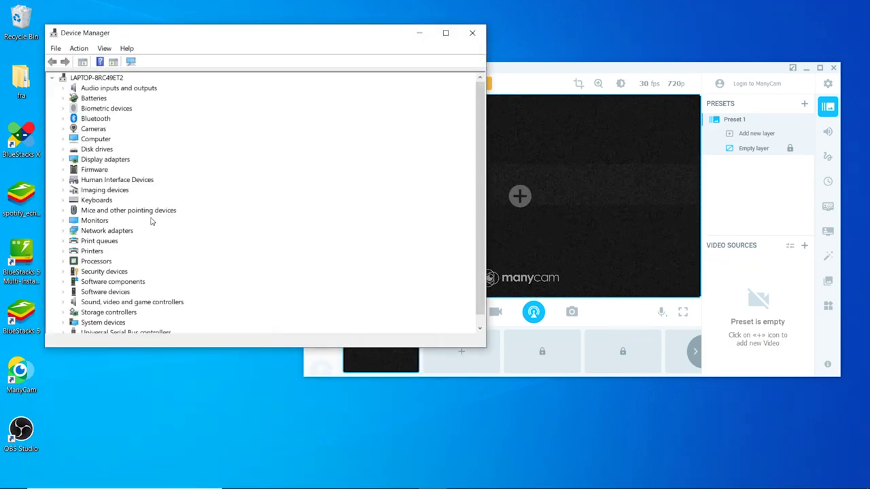
click(64, 129)
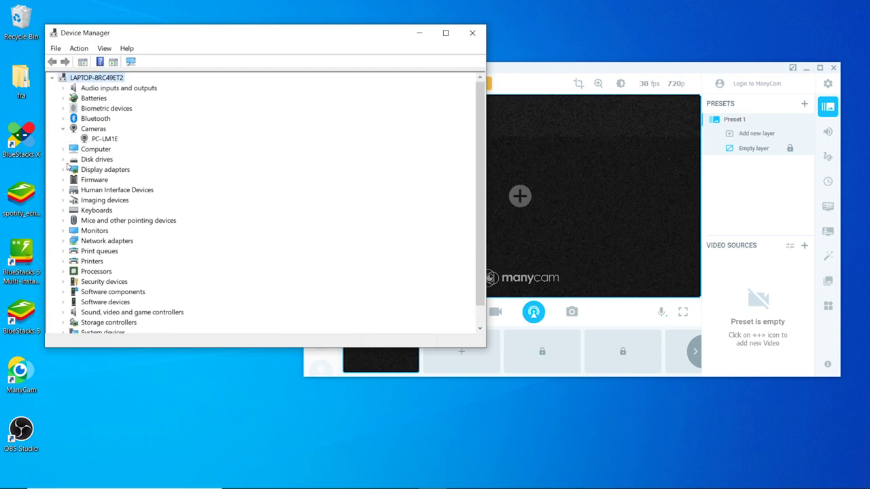
click(65, 200)
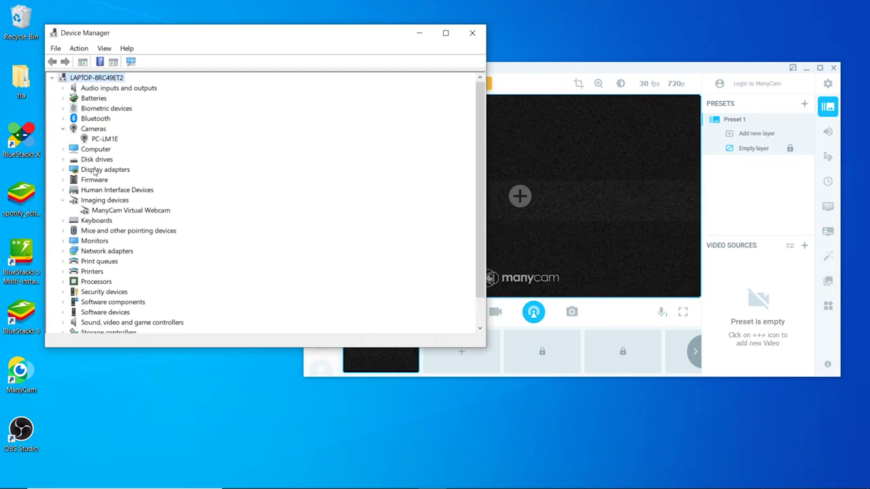
Disable the PC-LM1E camera device and confirm the action
click(104, 139)
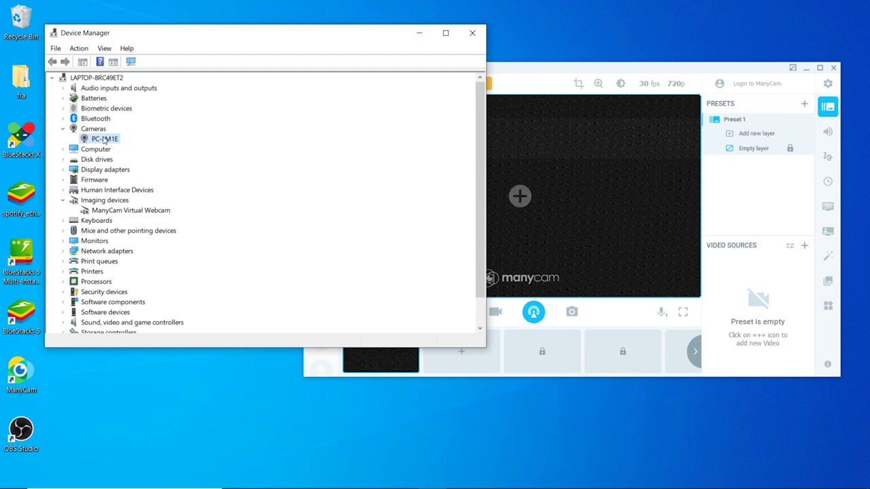
right_click(104, 140)
click(131, 158)
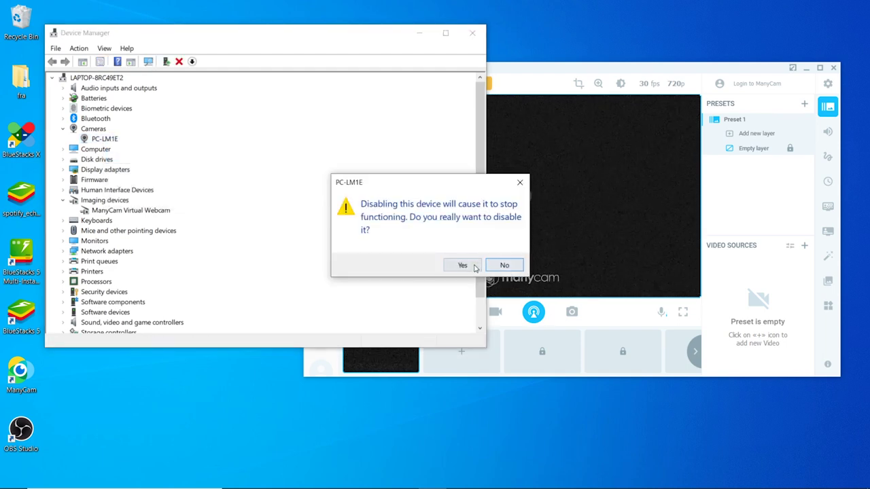
click(474, 266)
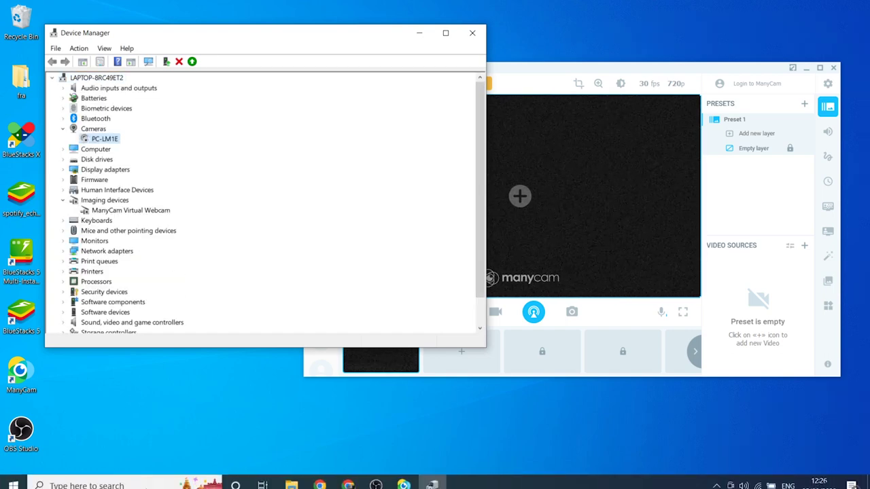
Check the active video feed in the Windows Camera app, closing it and Device Manager when done
click(144, 482)
text(ca)
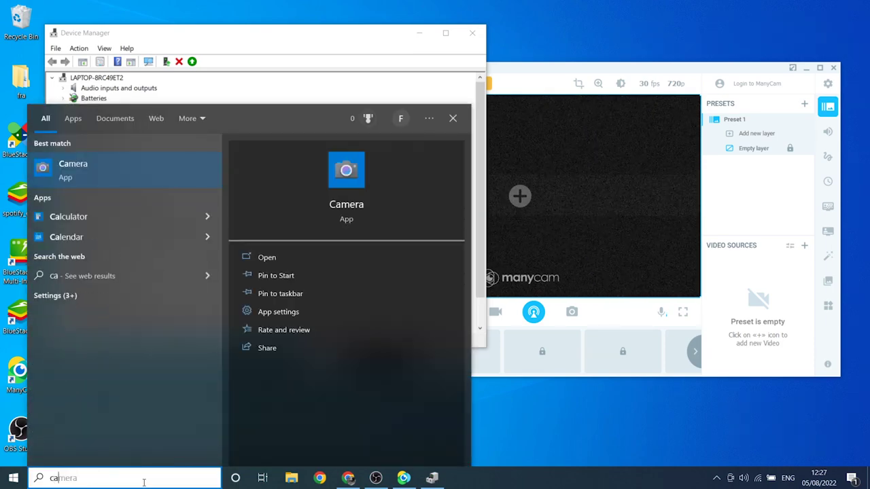
key(Return)
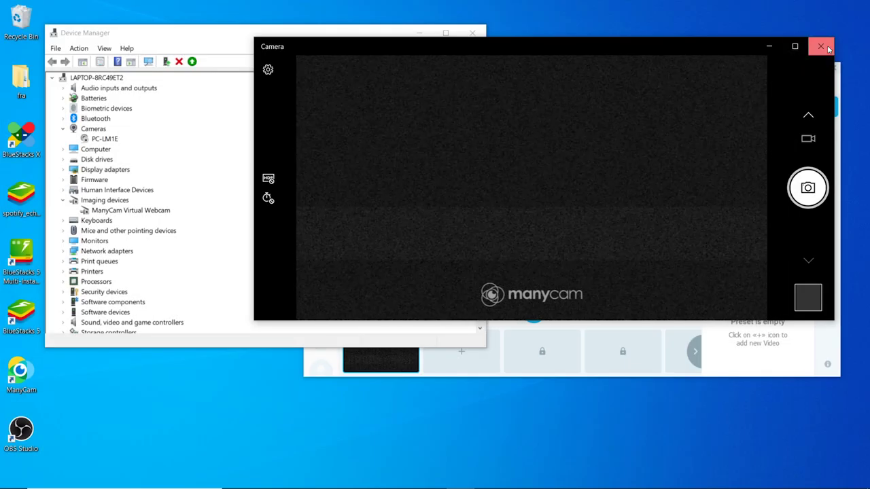
click(821, 47)
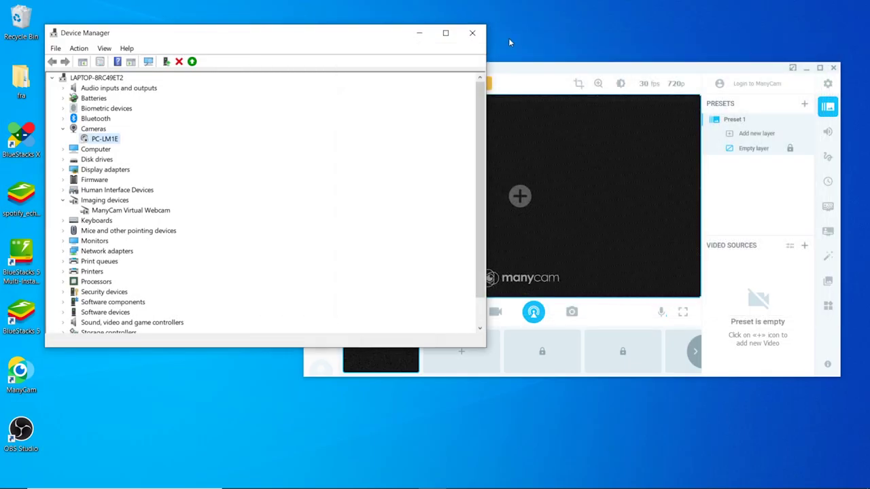
click(472, 33)
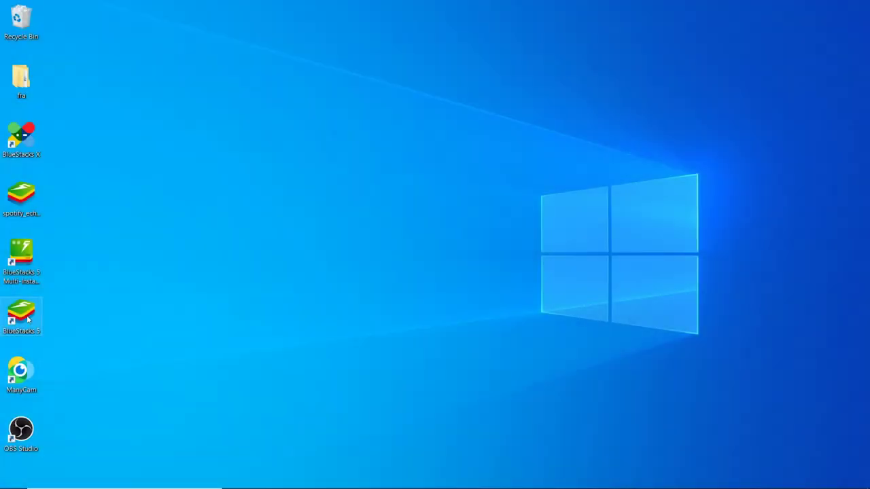
Launch Instagram in BlueStacks 5, move the player window to the desktop's left edge and open the camera for a new story
double_click(19, 325)
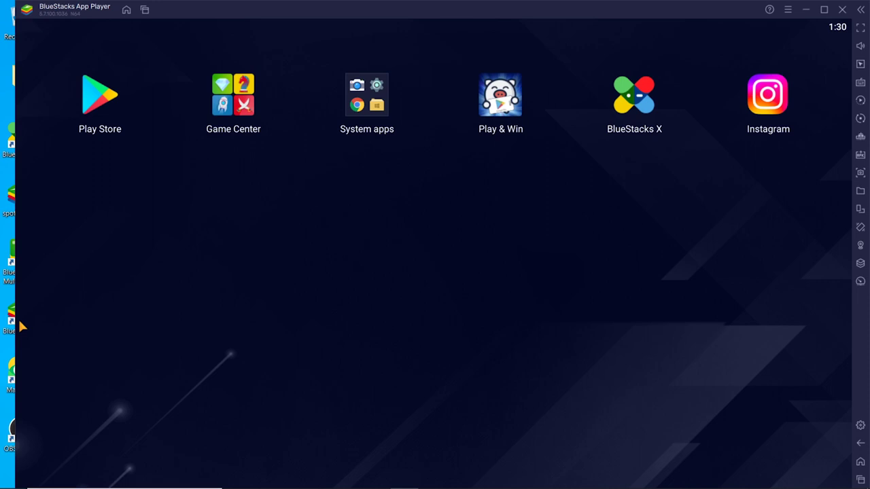
click(752, 100)
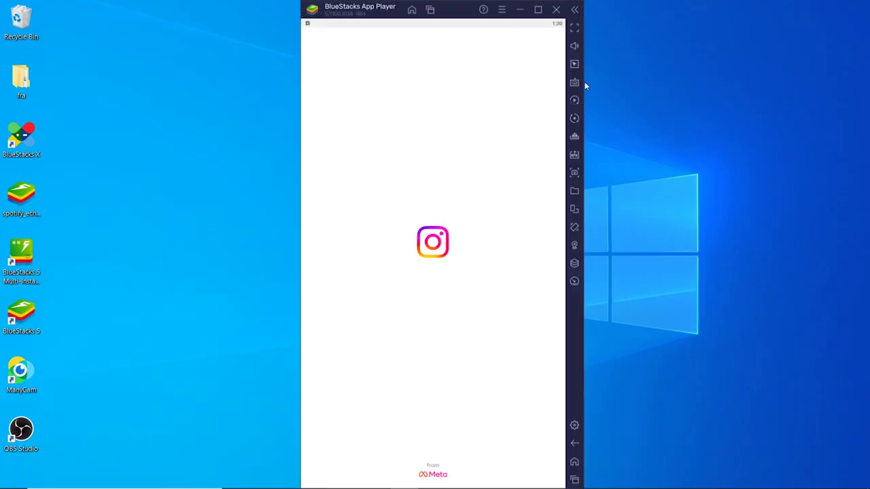
drag(451, 12, 151, 11)
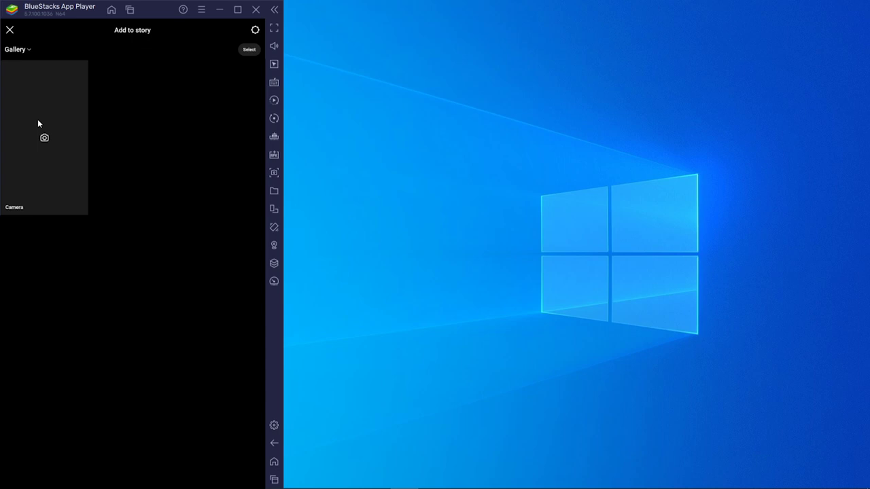
click(38, 123)
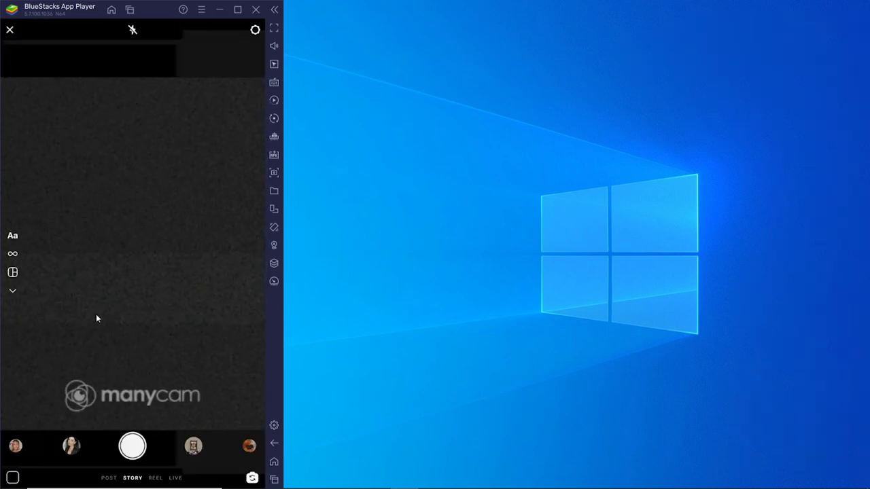
Search Windows for manycam and launch ManyCam alongside BlueStacks
click(150, 478)
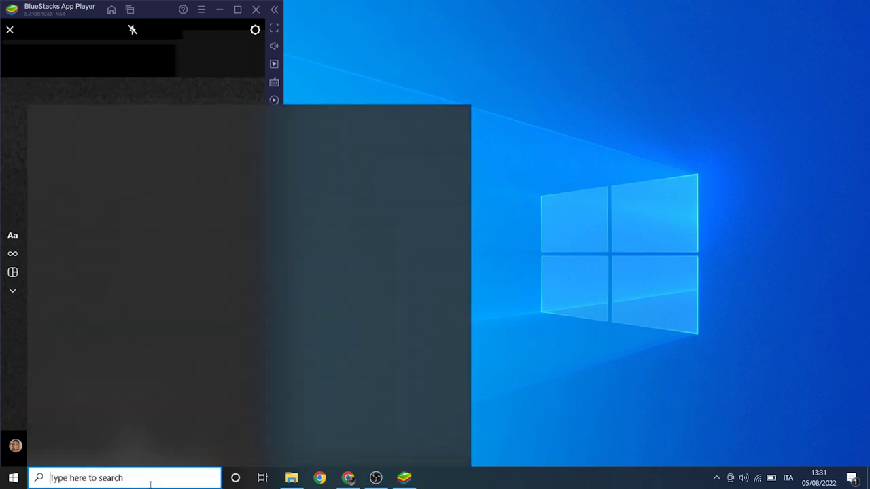
text(manycam)
key(Return)
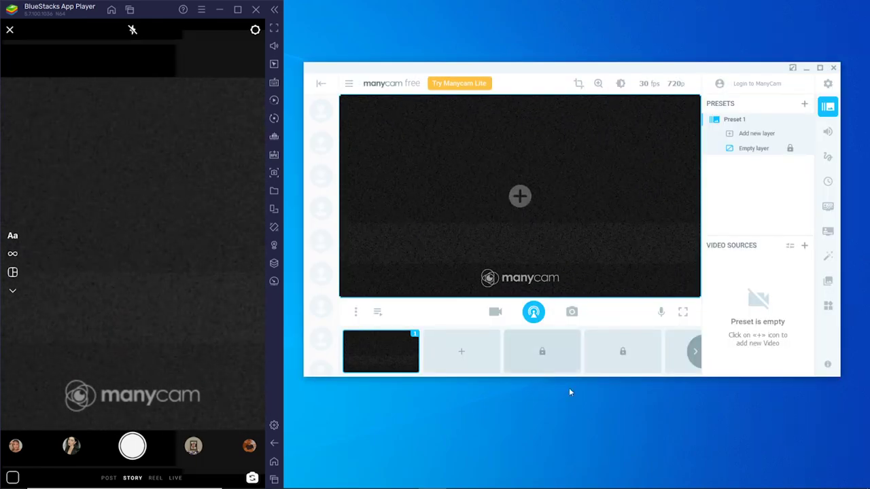
Open a PowerShell window in the Desktop folder and fit it below the ManyCam window
right_click(530, 412)
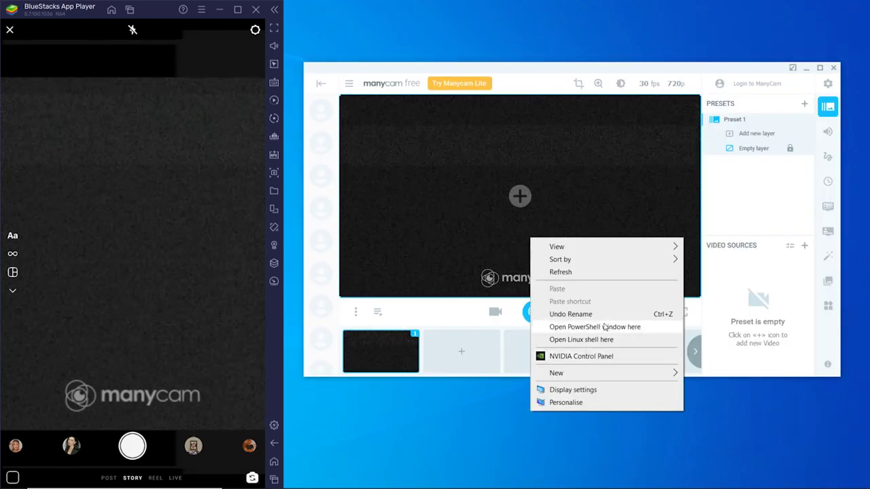
click(604, 330)
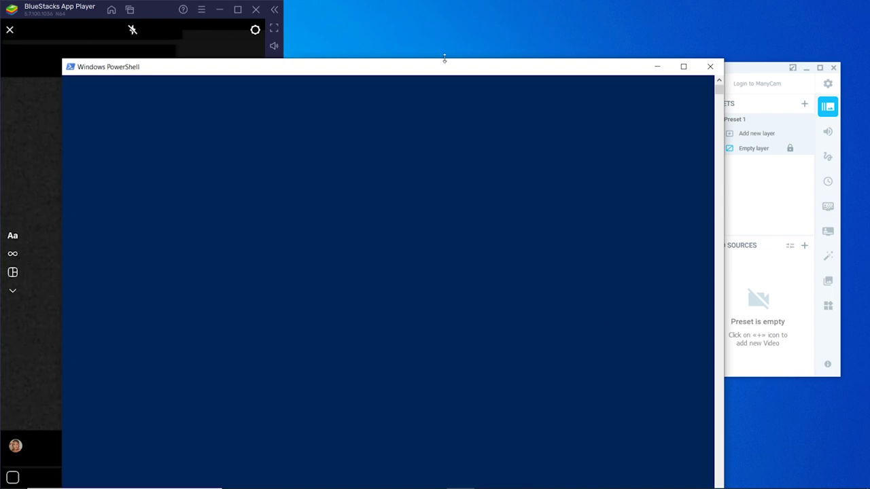
drag(421, 59, 572, 393)
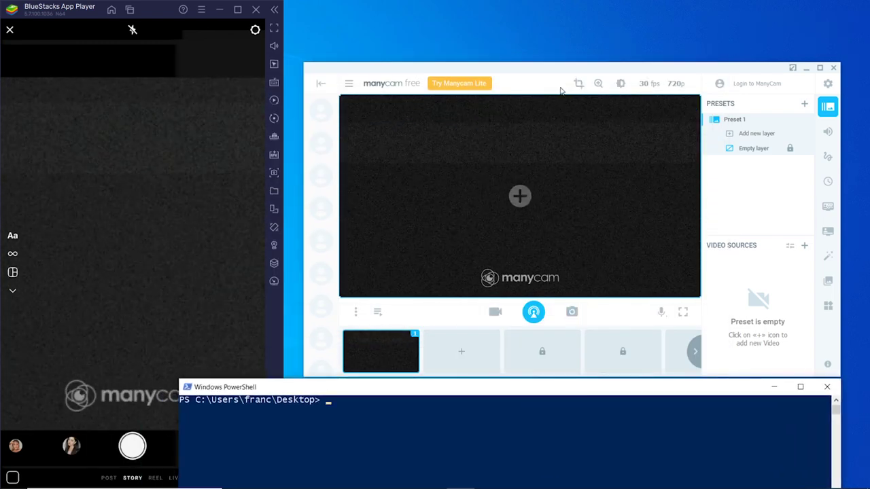
Raise the ManyCam window and resize the PowerShell window to fit beneath it, clear of the BlueStacks player
drag(522, 73, 533, 29)
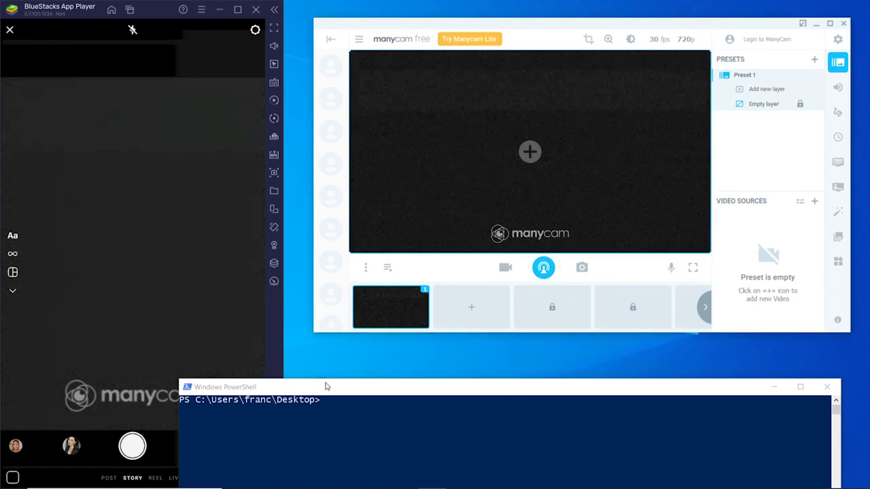
drag(326, 387, 408, 351)
drag(259, 409, 377, 404)
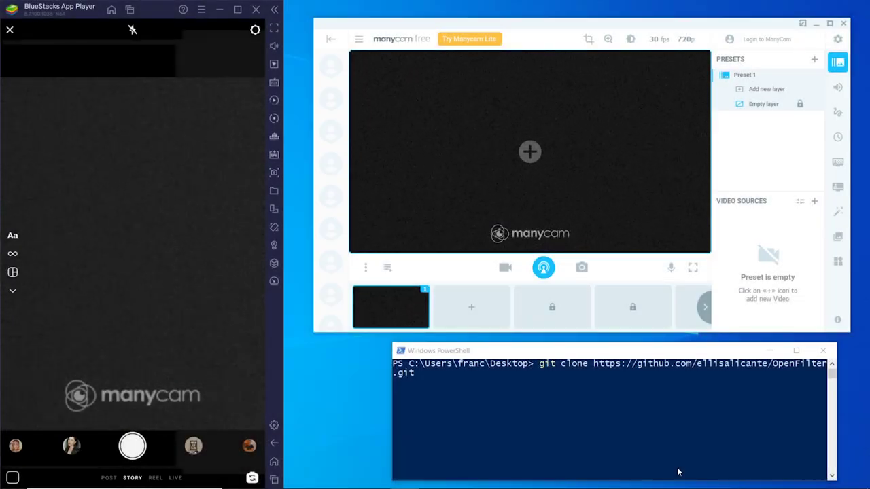
click(626, 446)
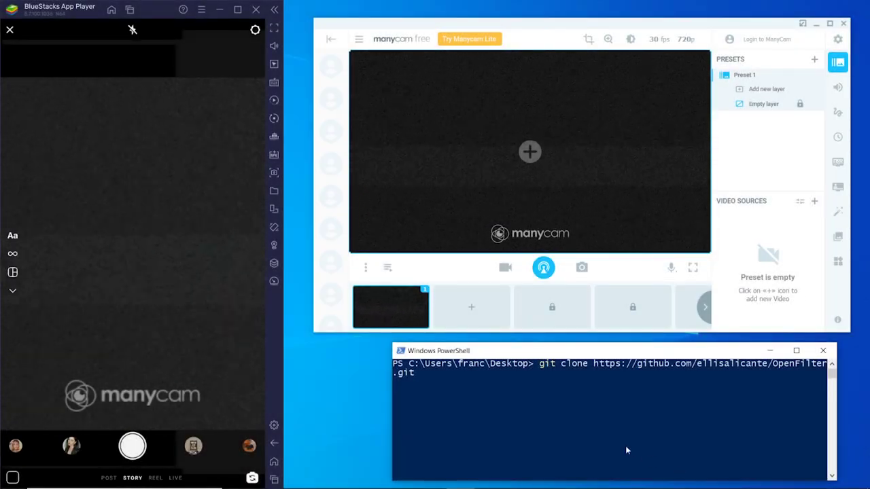
key(Return)
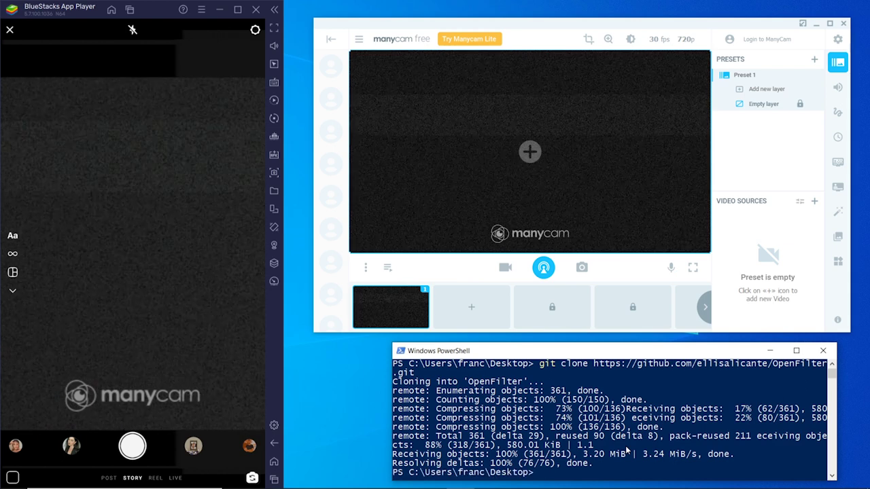
text(cd .\OpenFilter\)
key(Tab)
key(Return)
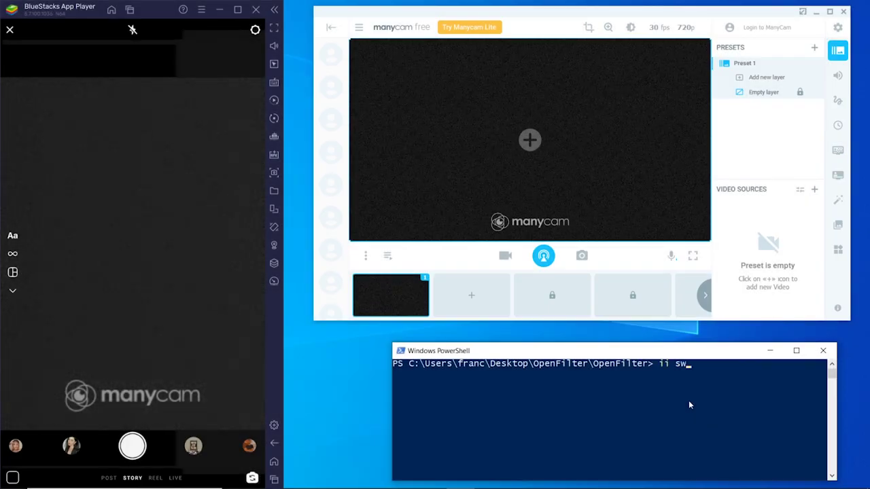
Open the swapper folder from PowerShell with ii .\swapper\ and arrange its window below the ManyCam window
key(Tab)
key(Return)
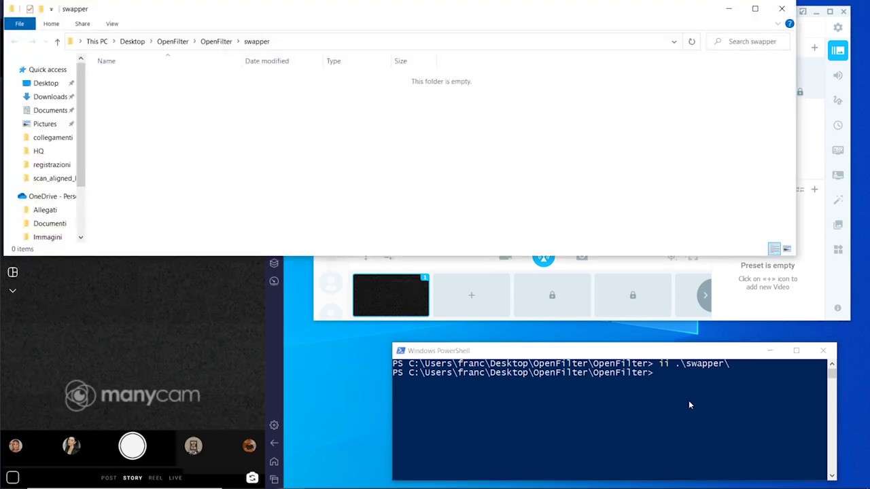
key(alt+F4)
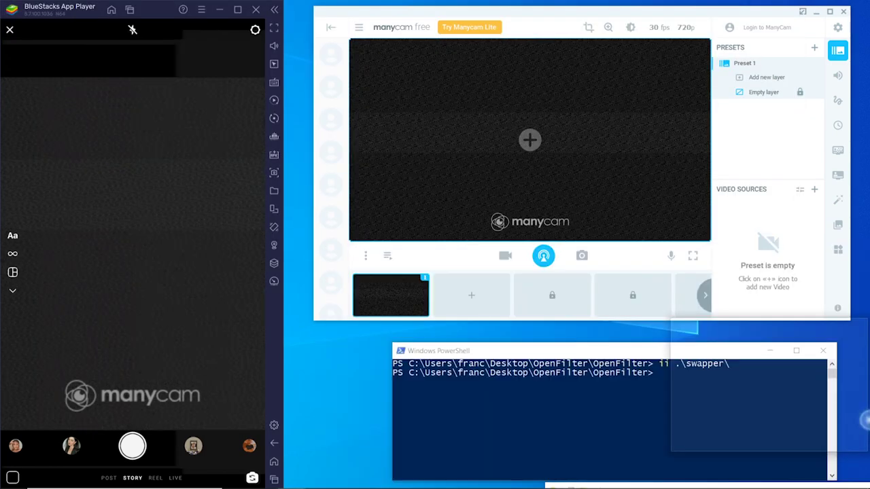
click(578, 14)
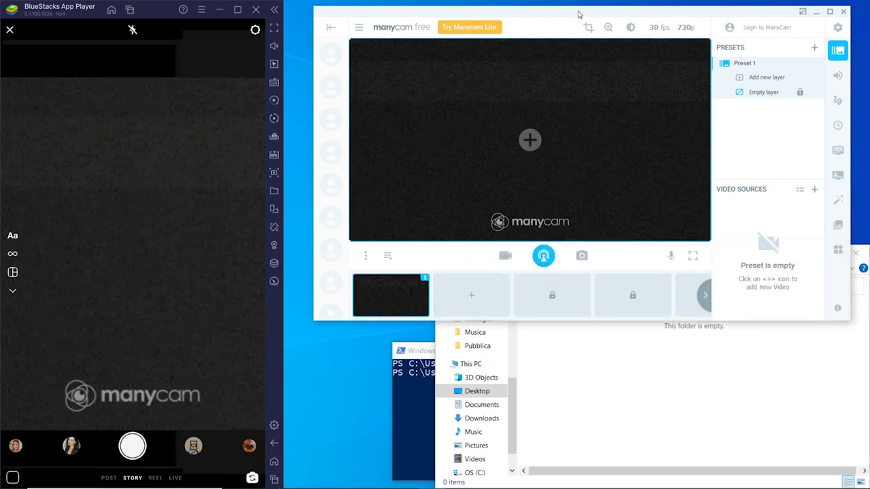
drag(579, 14, 599, 5)
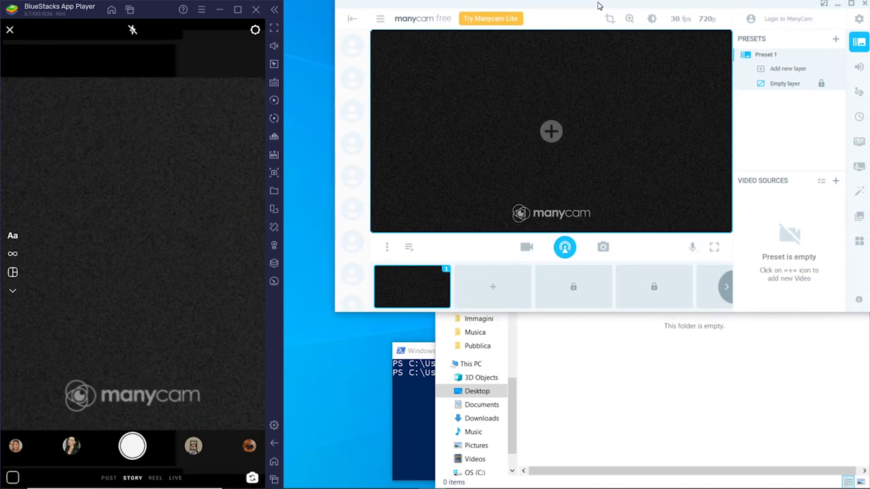
Open the dataset folder Desktop\fra\train_fair from PowerShell and inspect its 000000 subfolder
click(672, 387)
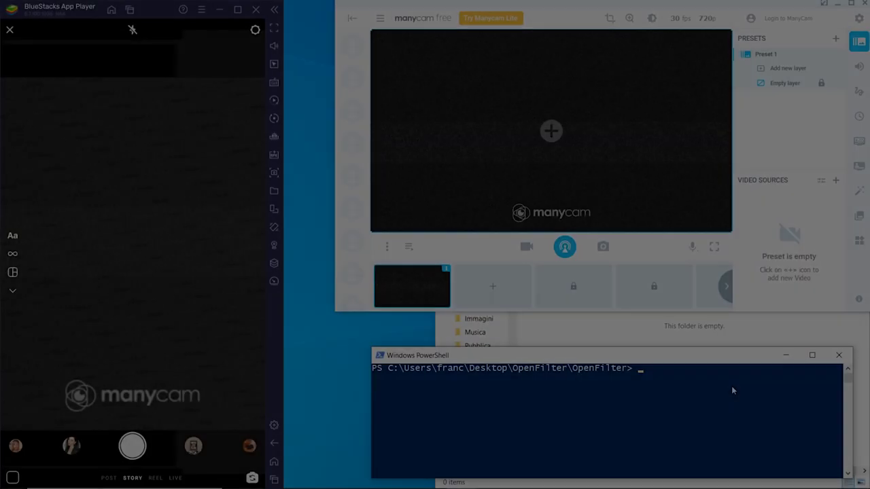
text(ii C:\Us)
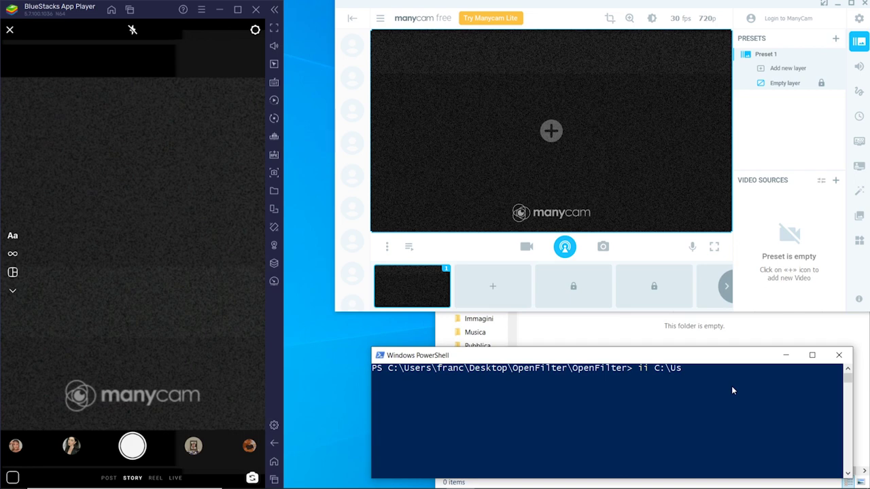
text(ers\franc\Desktop\fra\train_fair)
key(Return)
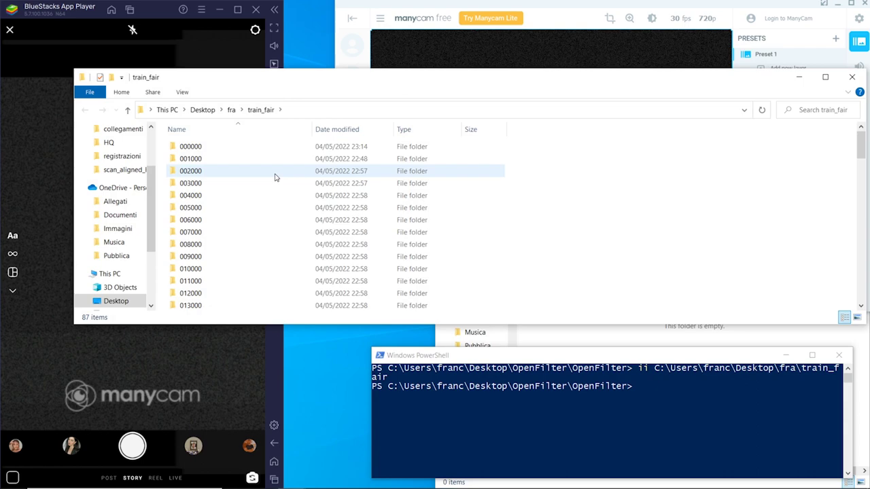
double_click(216, 150)
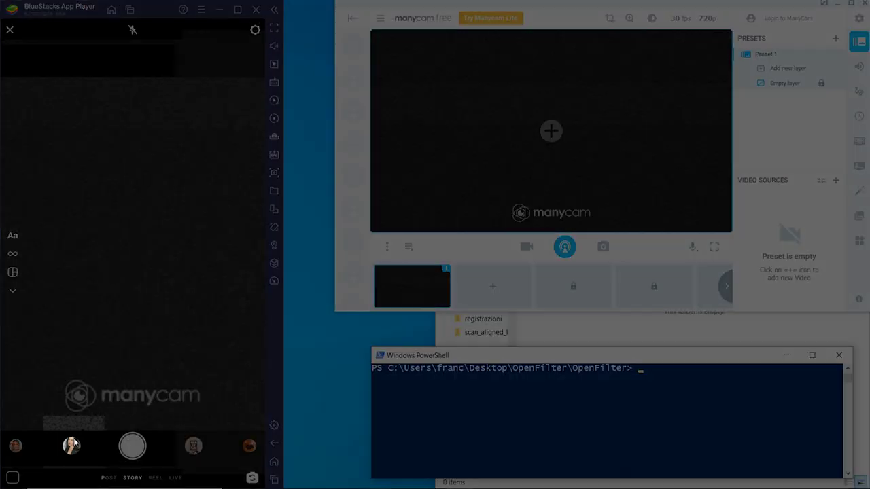
Select the Pretty filter in Instagram's story camera and run main.py with train_fair as dataset and train_beauty as output
click(71, 445)
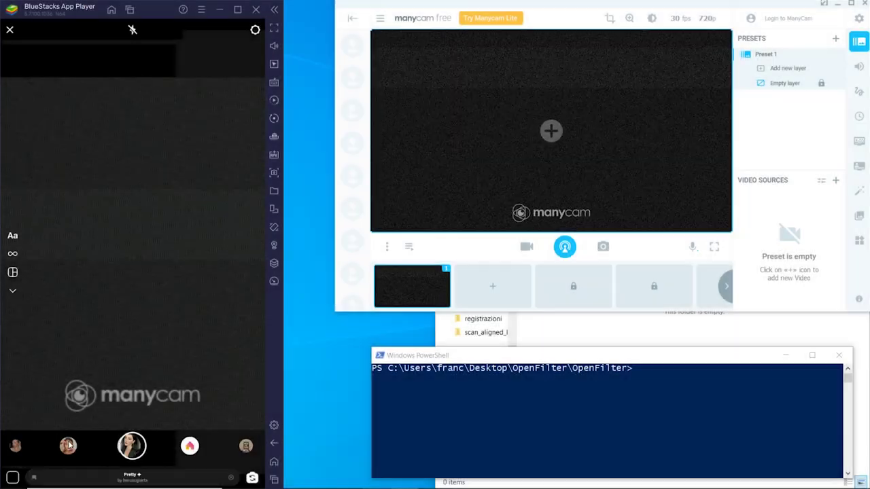
click(658, 378)
text(python .)
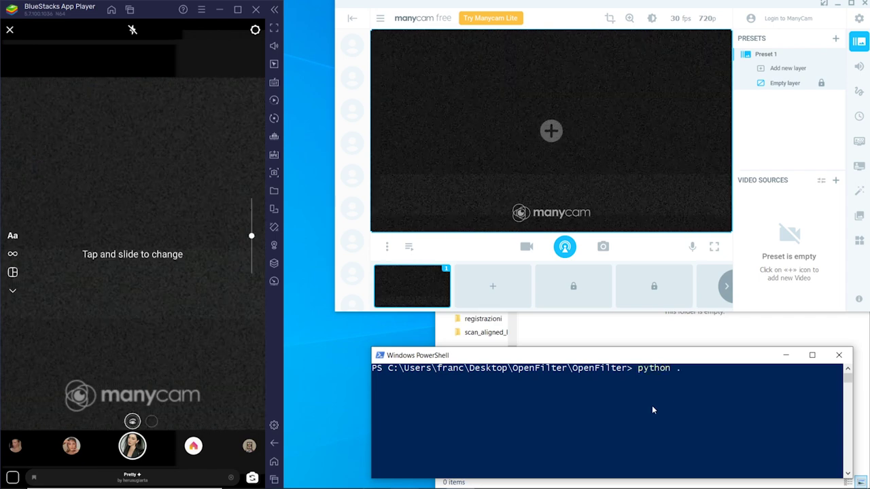
text(\)
text(main.py --dataset C:\Users\franc\Desktop\fra\train_fair --output train_beauty)
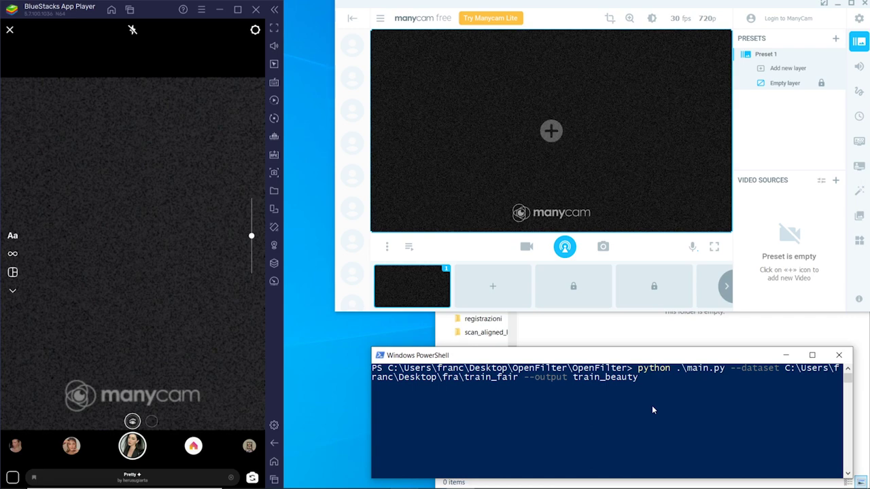
key(Return)
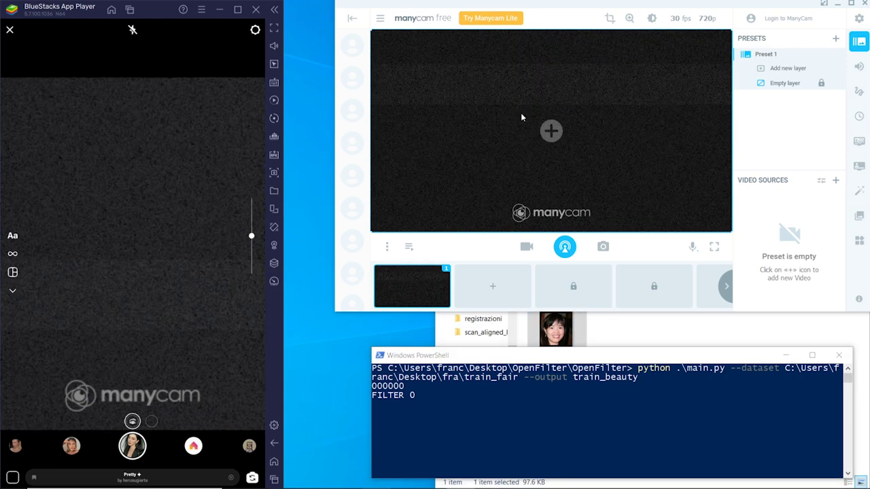
Feed the swapper folder's images 100_01.png, 101_01.png and 101_02.png into ManyCam's live preview one after another
drag(534, 129, 534, 129)
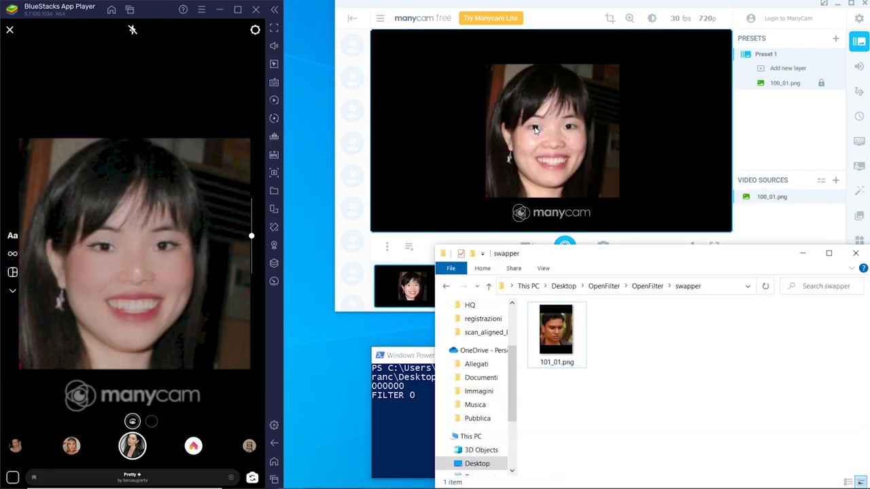
drag(556, 330, 522, 117)
click(536, 128)
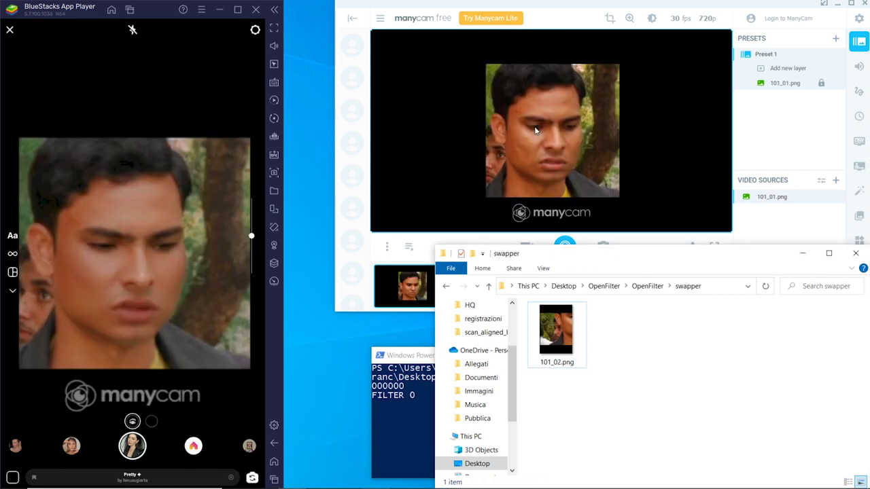
drag(556, 329, 521, 112)
click(534, 126)
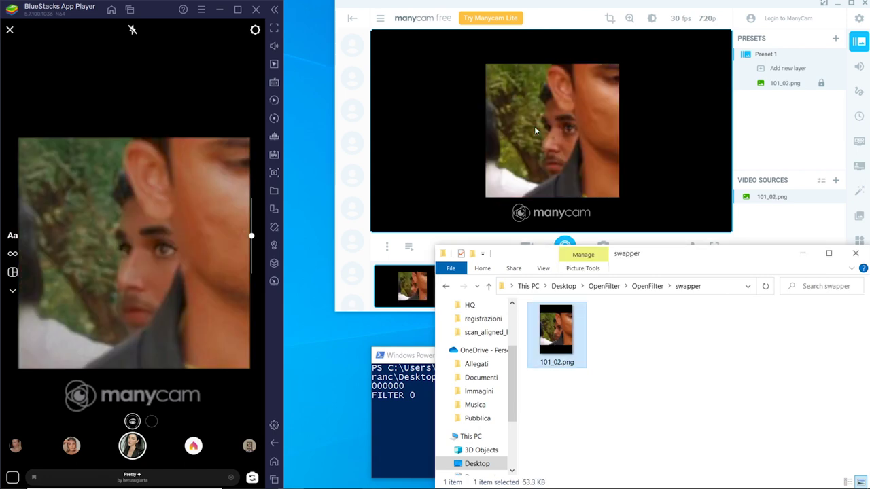